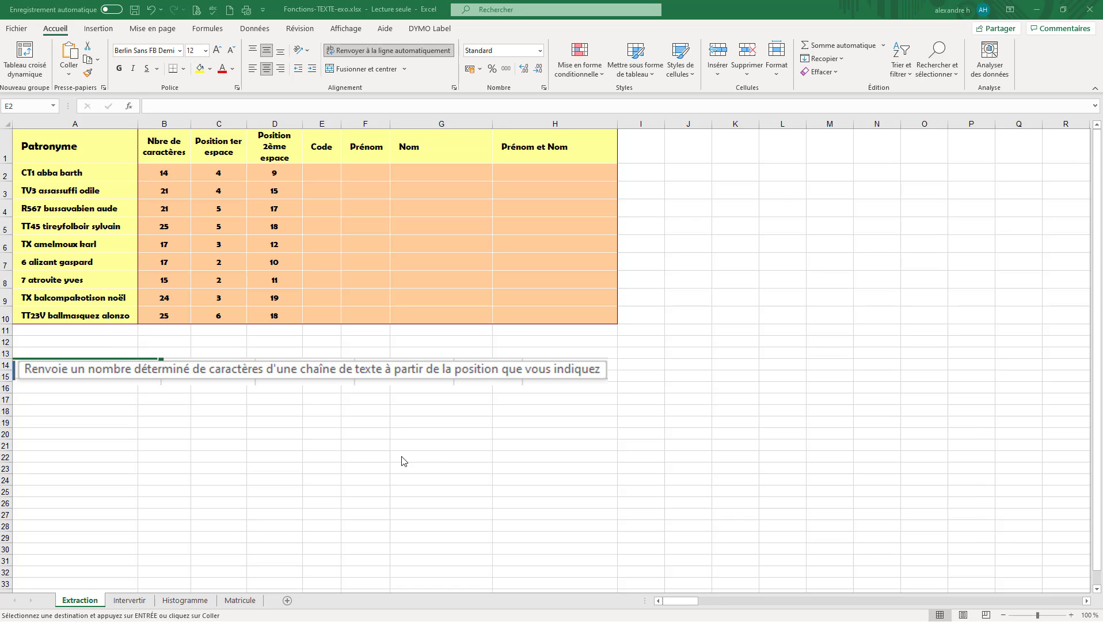
# Examine the first Patronyme entry in A2 and the formula in C2 that locates its first space
pyautogui.click(322, 173)
pyautogui.hotkey('ctrl', 'v')
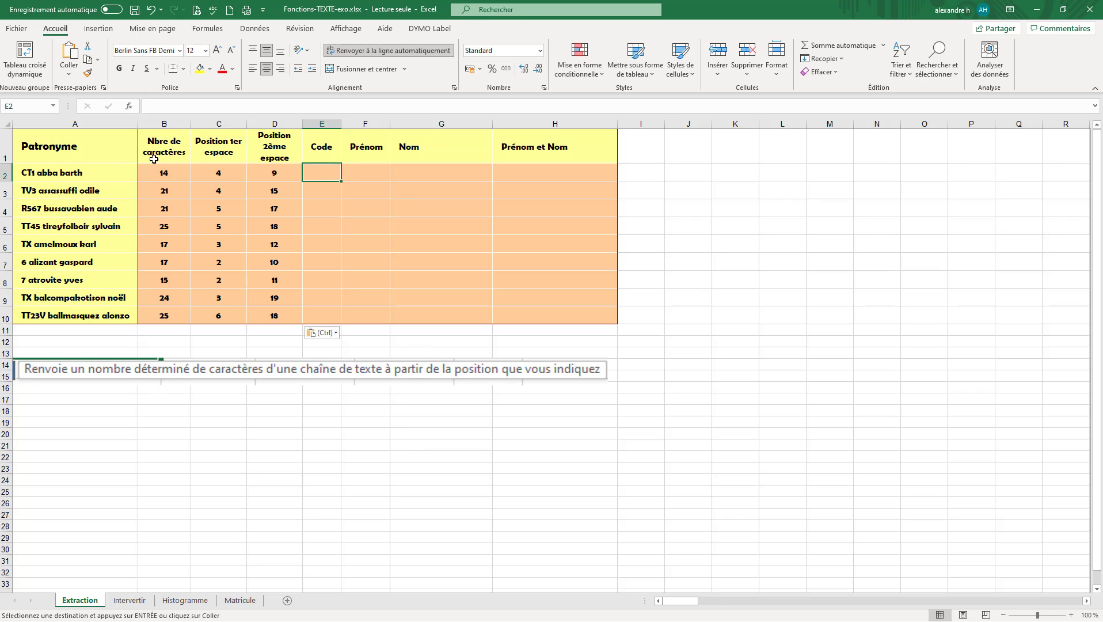
pyautogui.click(44, 174)
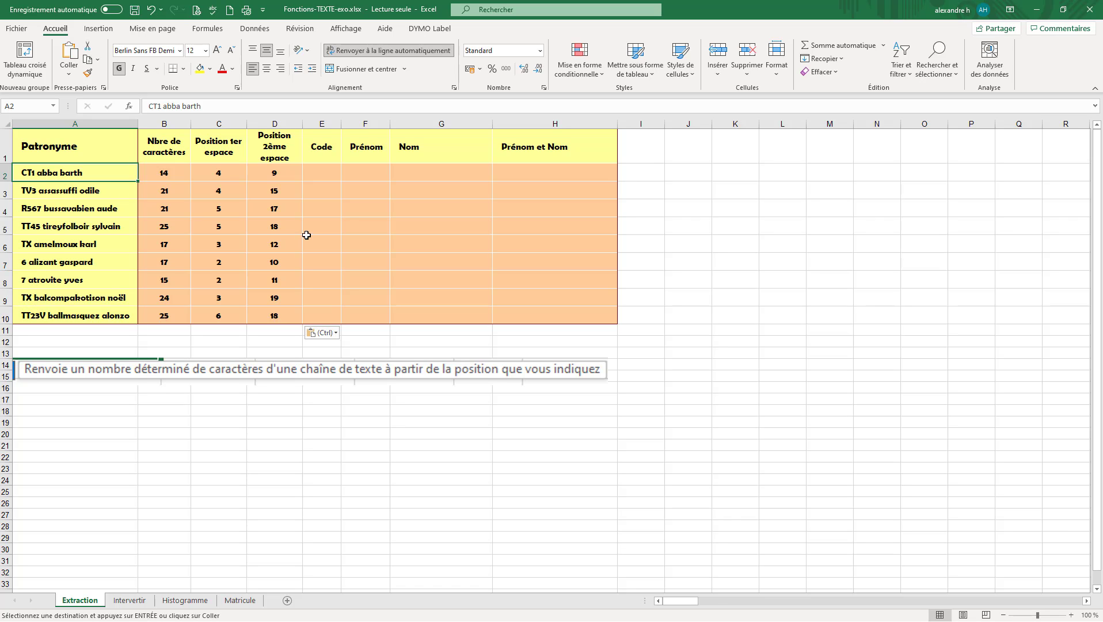
pyautogui.click(321, 174)
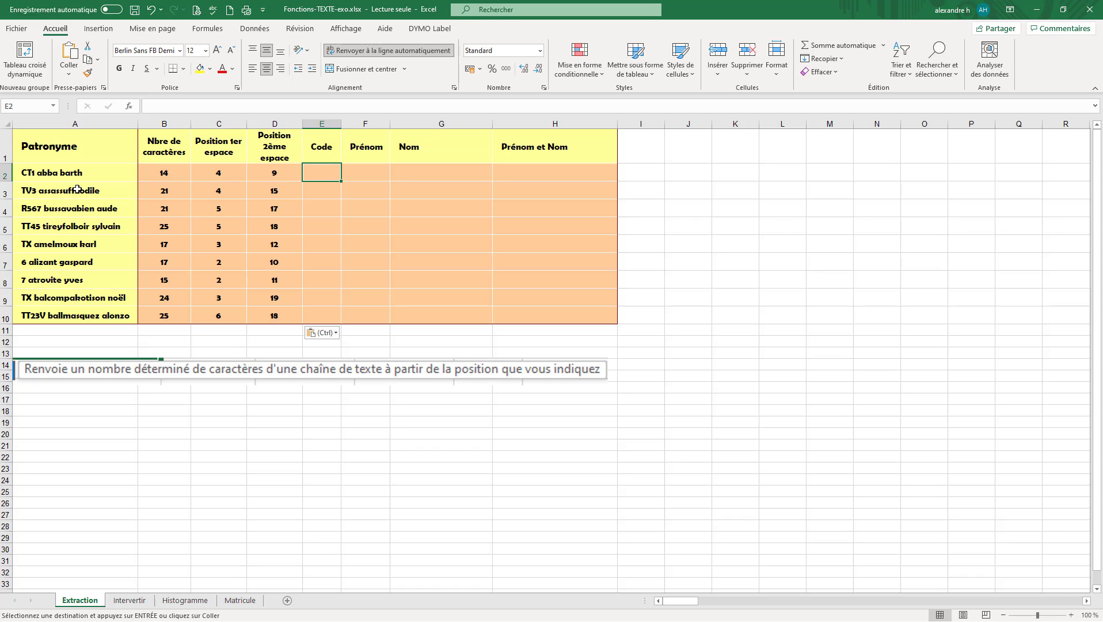
pyautogui.click(236, 149)
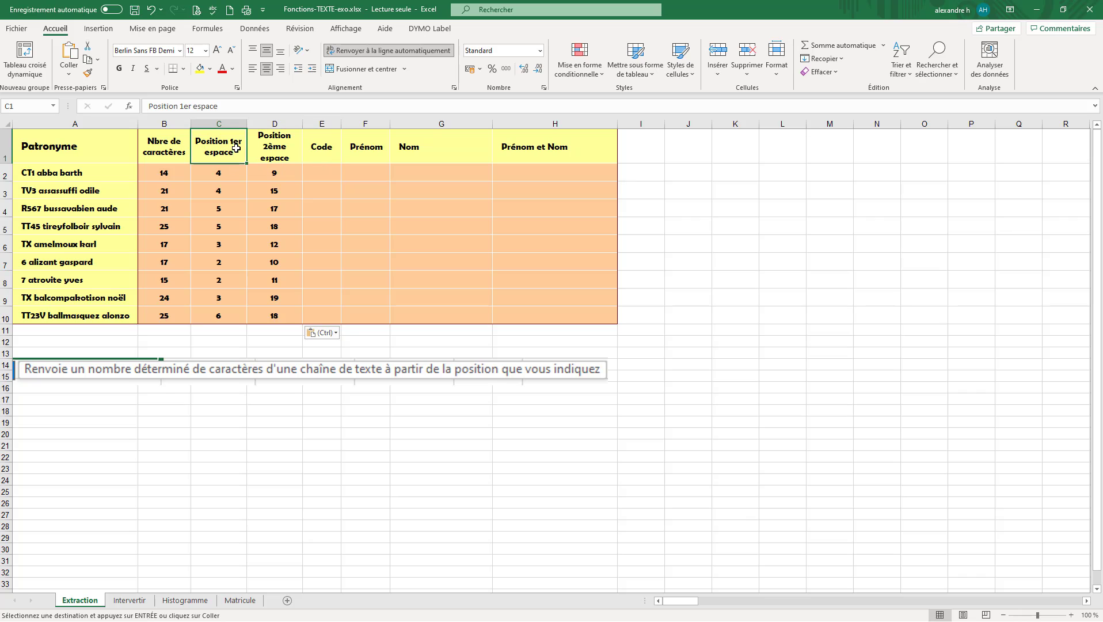
pyautogui.click(223, 174)
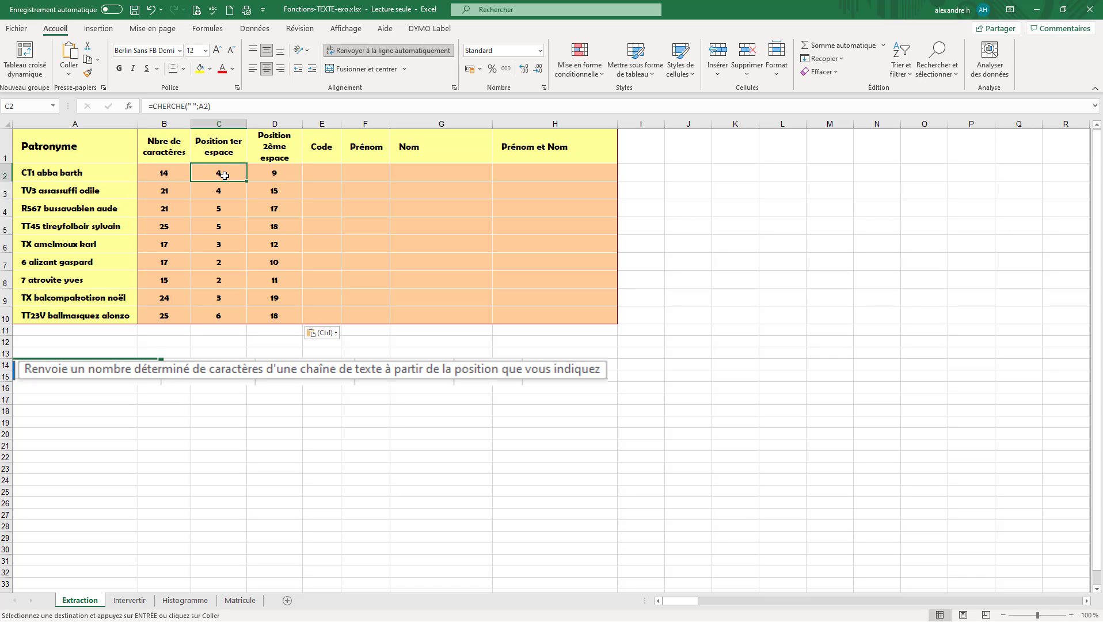
pyautogui.click(319, 172)
pyautogui.write('=')
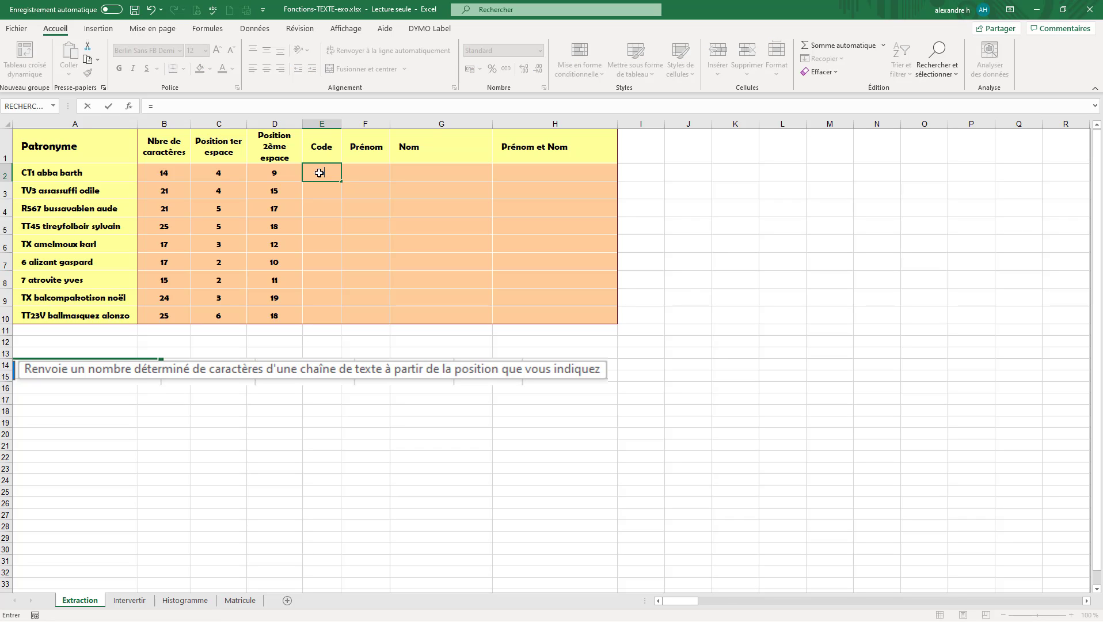
pyautogui.press('BackSpace')
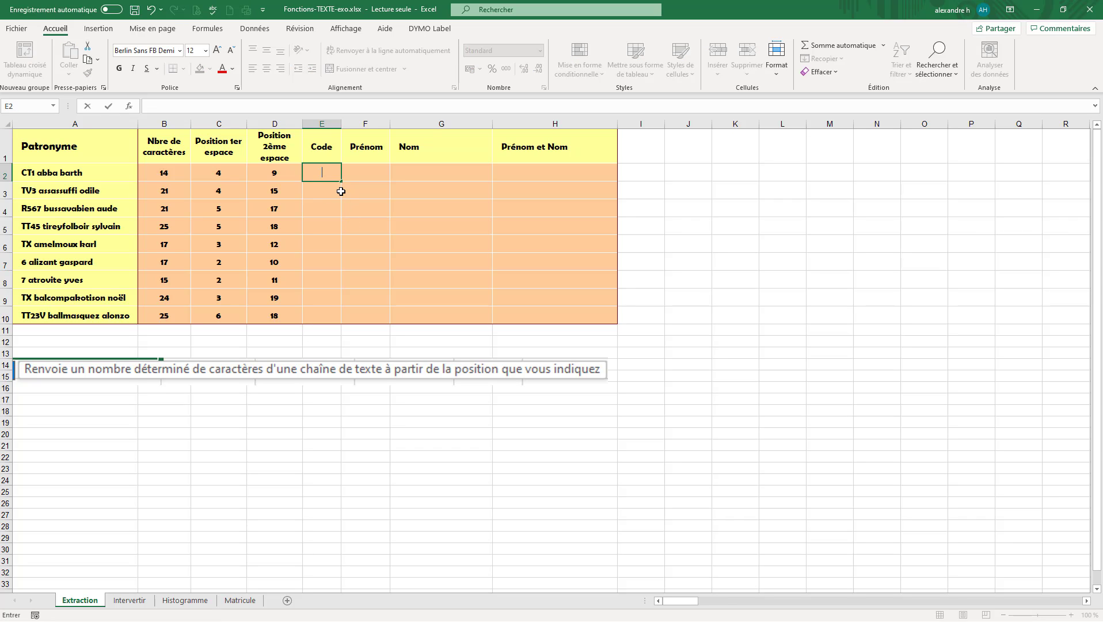
pyautogui.press('Escape')
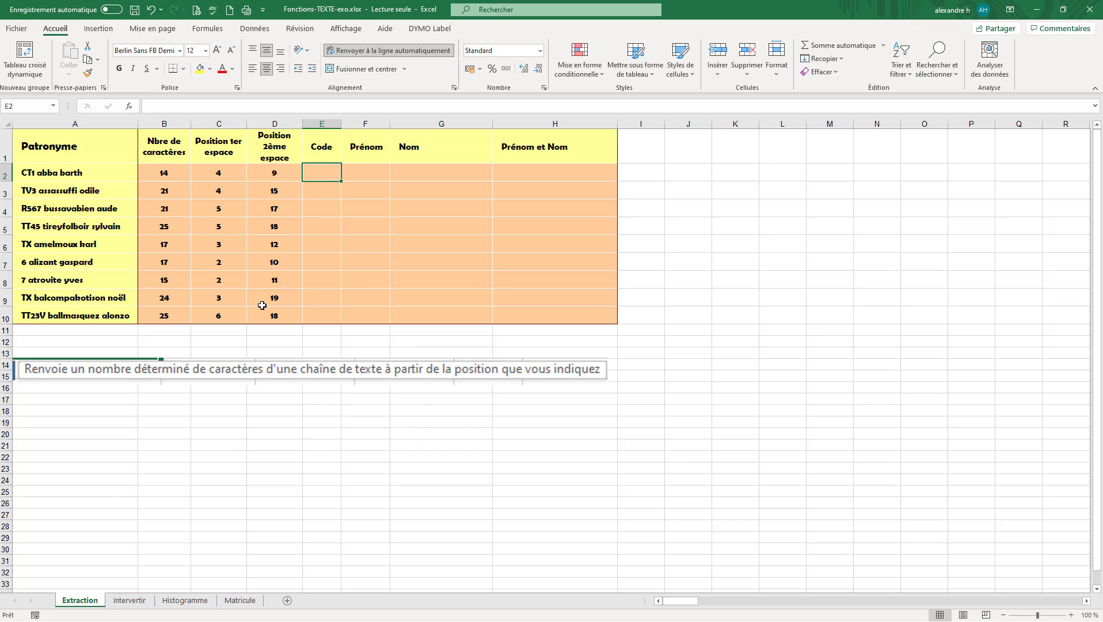
# Extract the first code in E2 with the formula =STXT(A2;1;C2)
pyautogui.write('=')
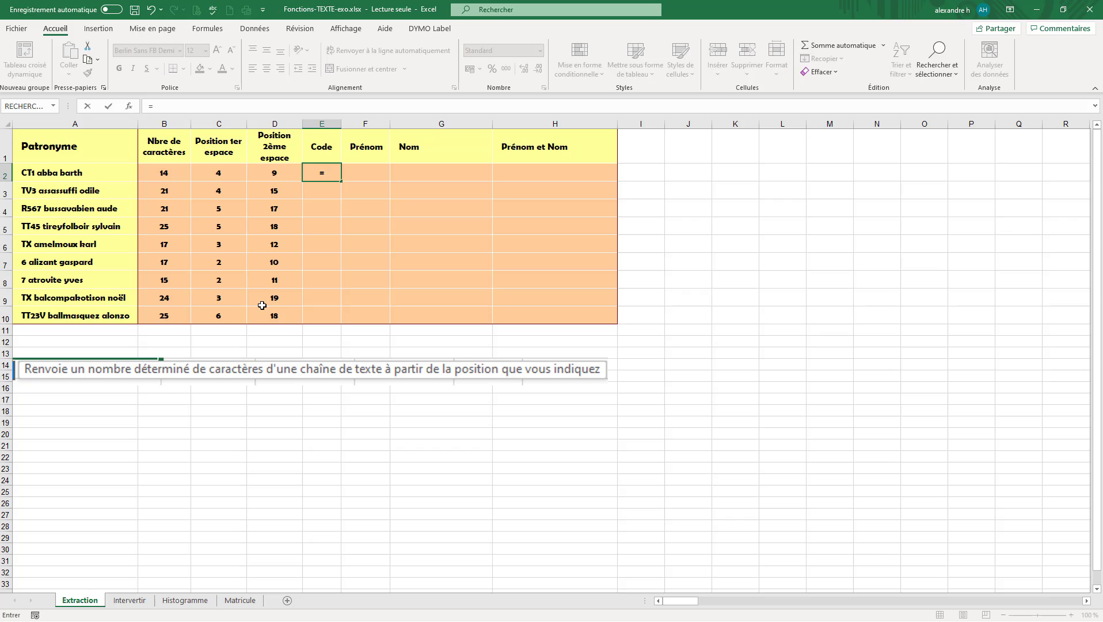
pyautogui.write('stxt')
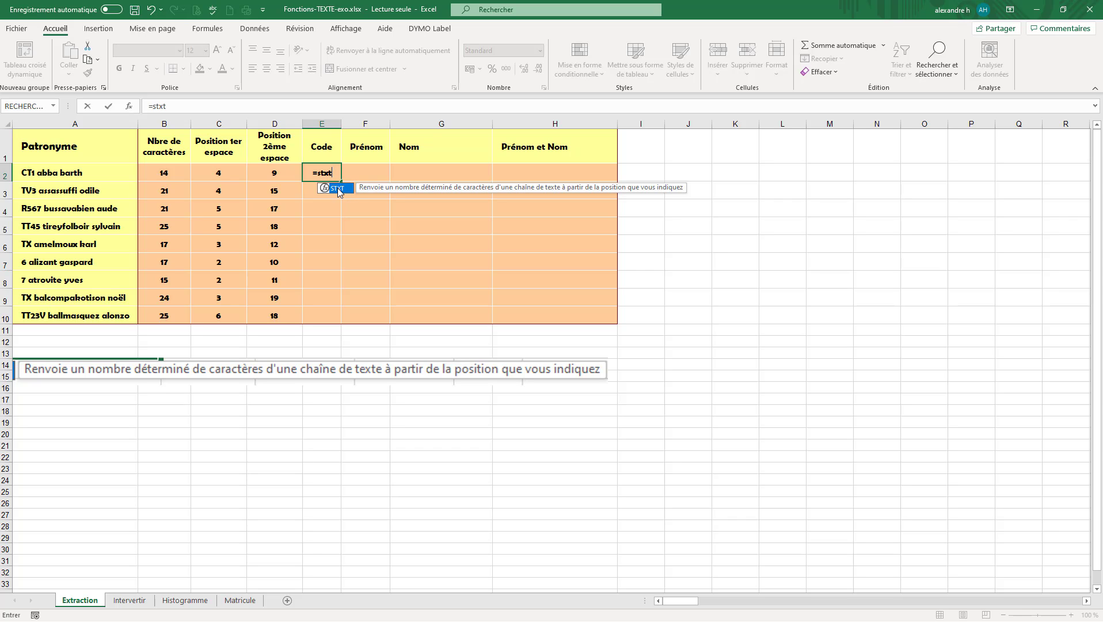
pyautogui.doubleClick(338, 189)
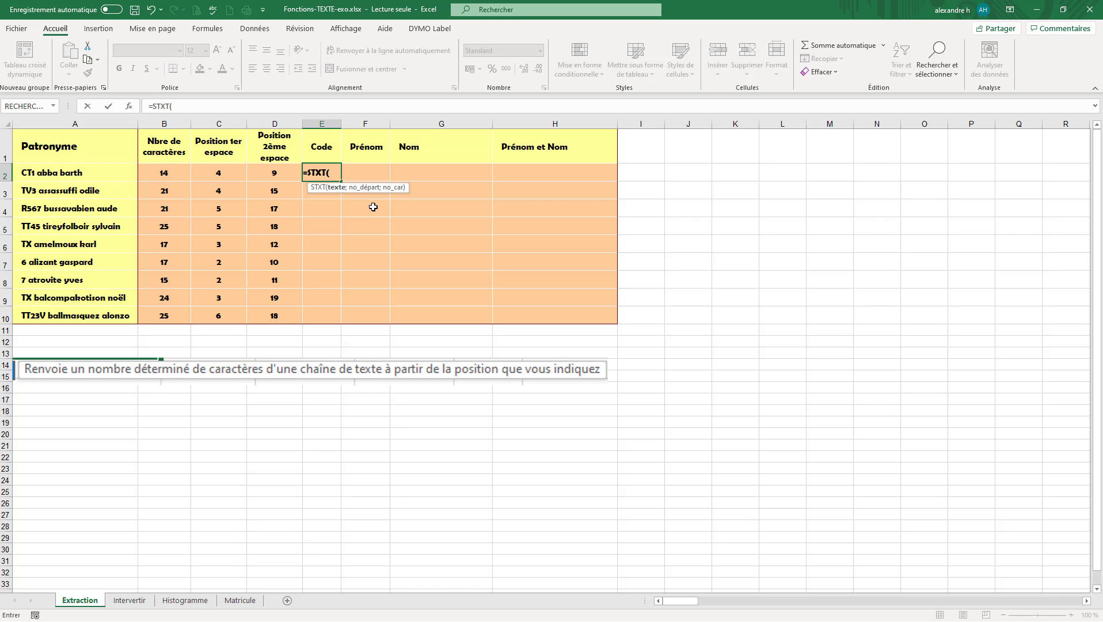
pyautogui.click(72, 172)
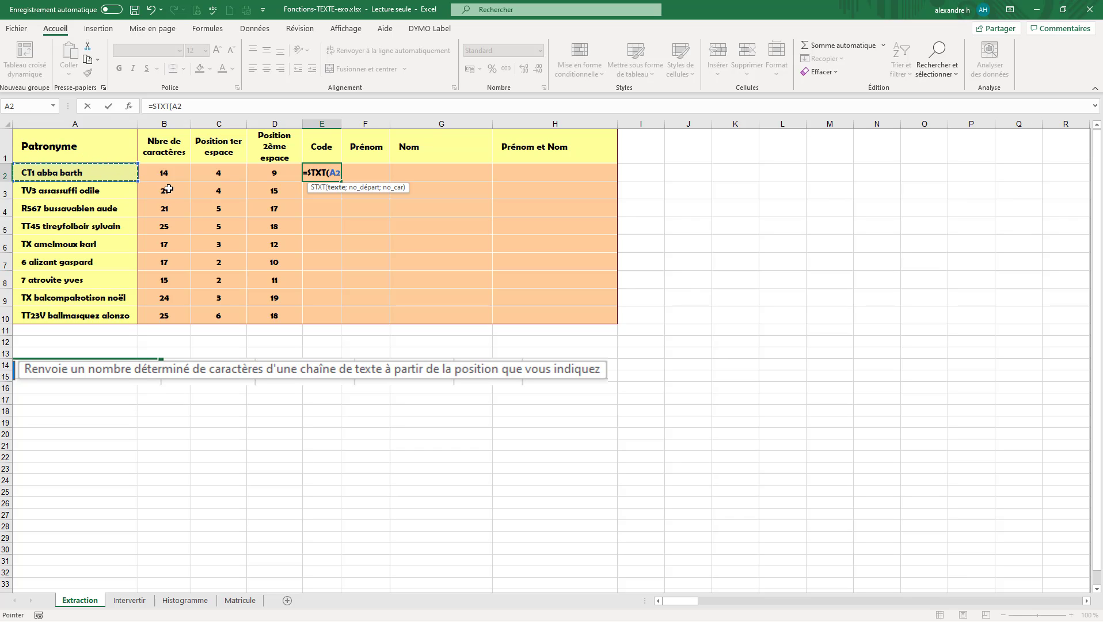
pyautogui.write(';1')
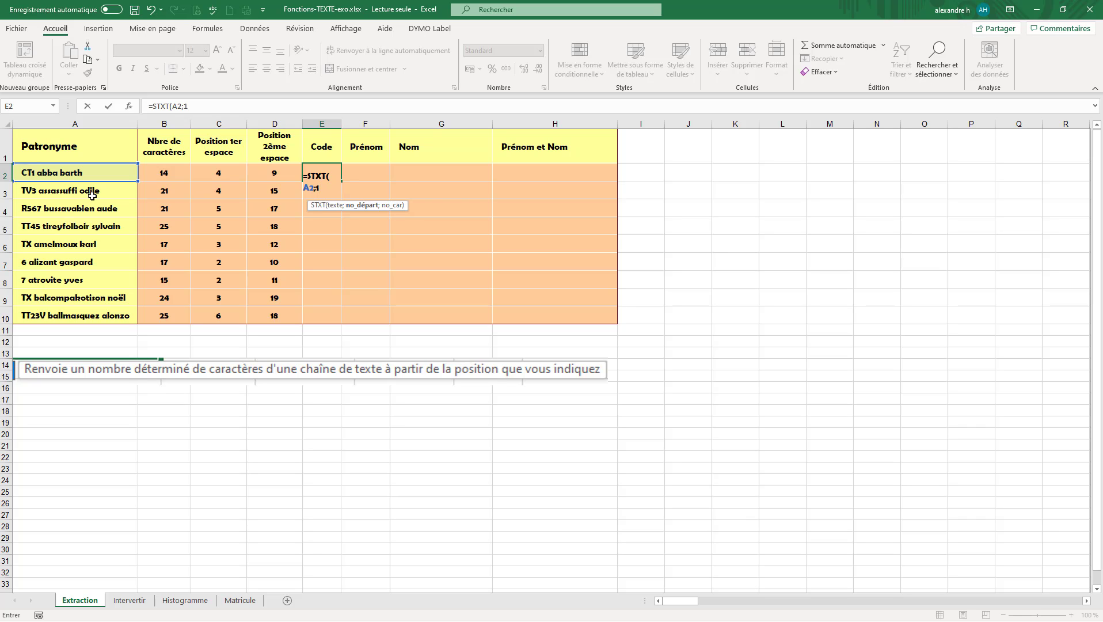
pyautogui.write(';')
pyautogui.click(217, 176)
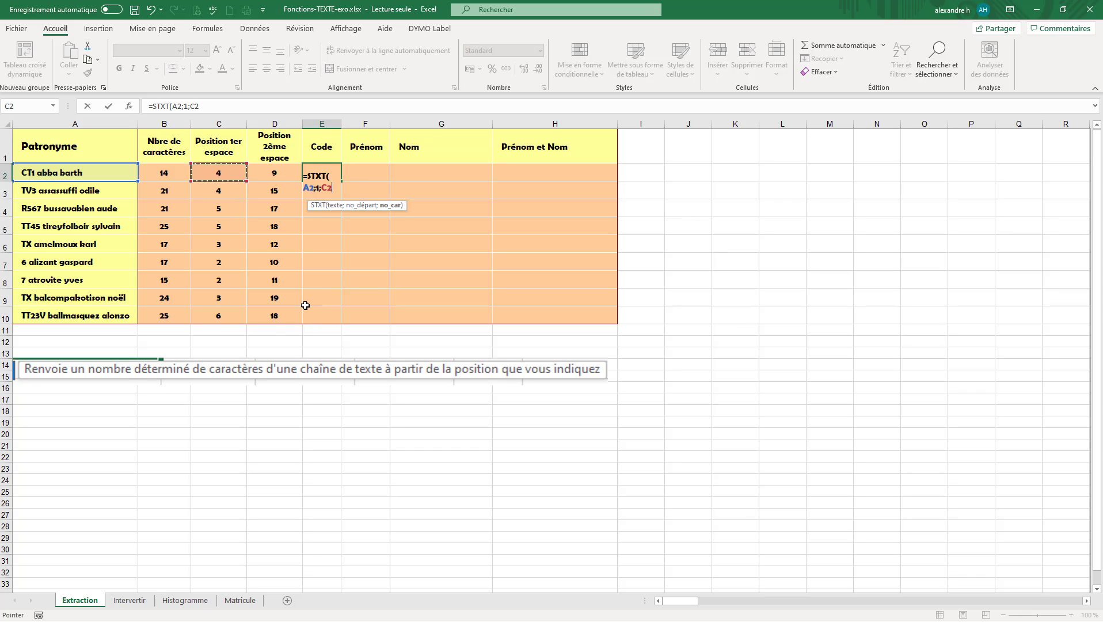
pyautogui.write(')')
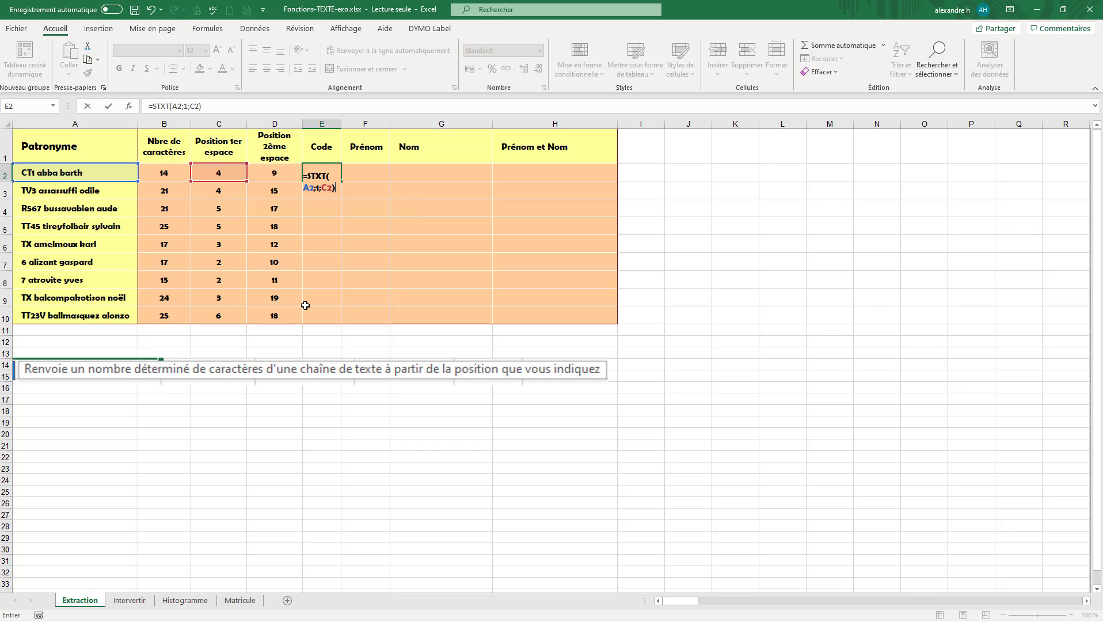
pyautogui.press('Return')
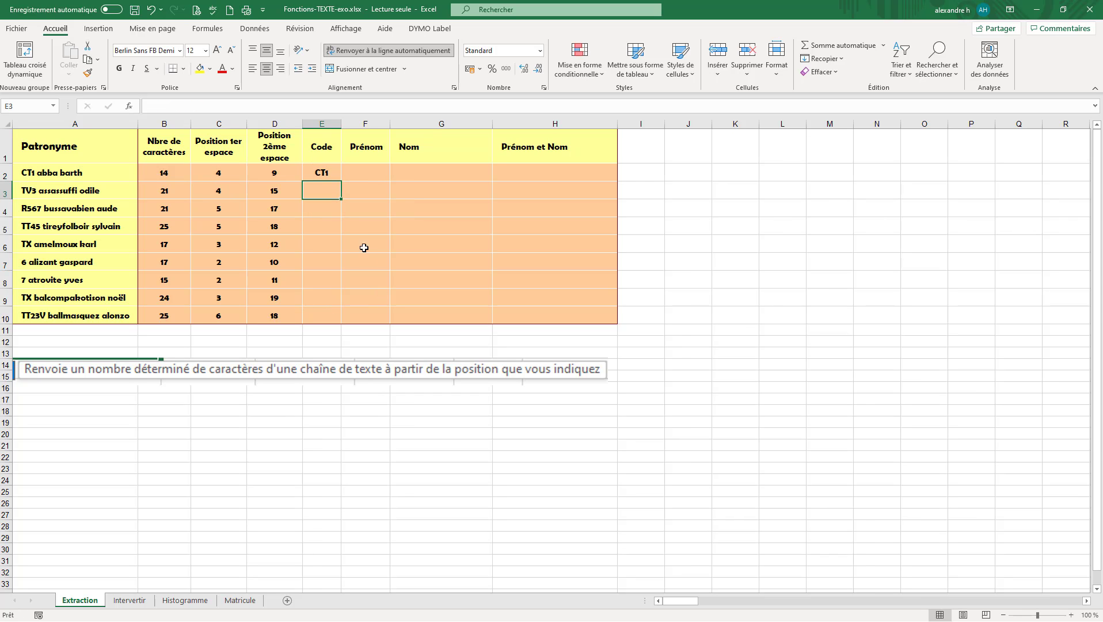
# Extract the second row's code in E3 with the formula =STXT(A3;1;C3)
pyautogui.click(327, 172)
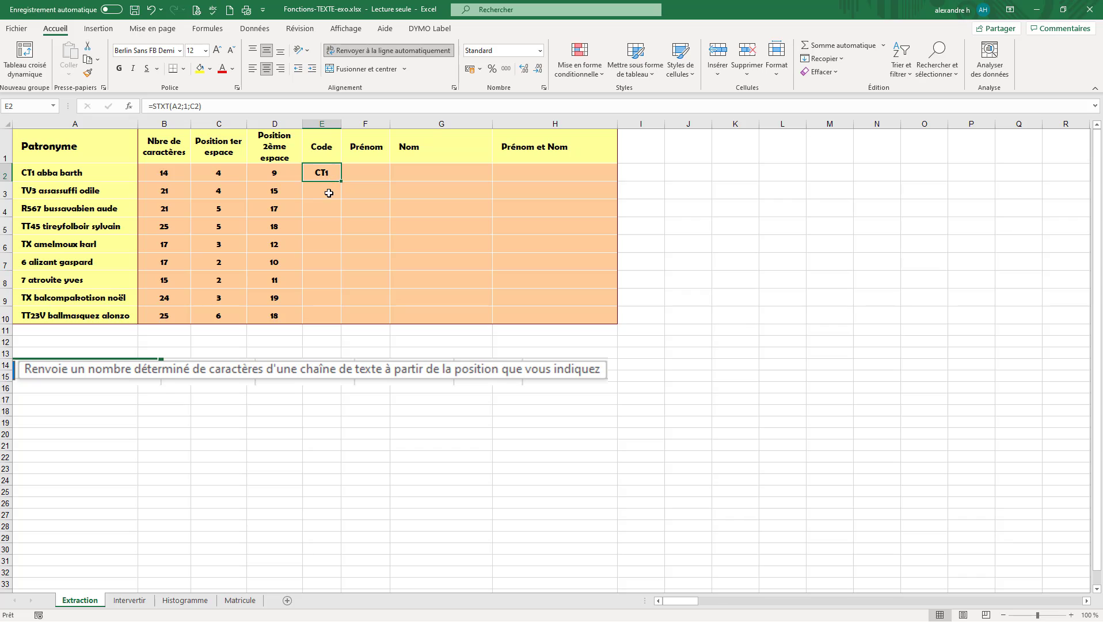
pyautogui.click(329, 192)
pyautogui.write('=')
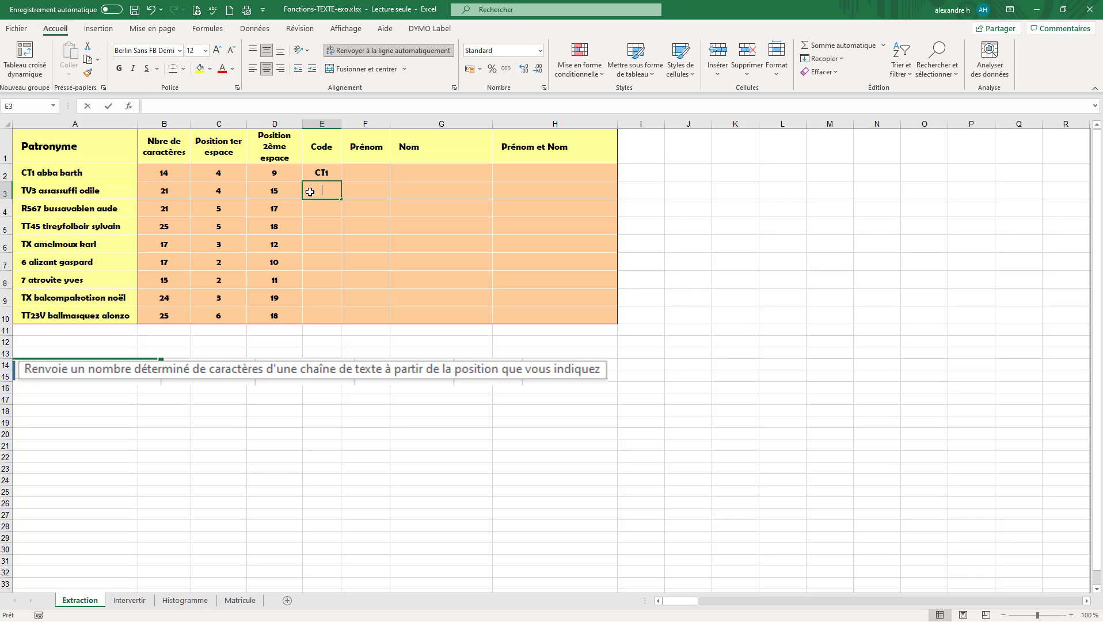
pyautogui.write(')')
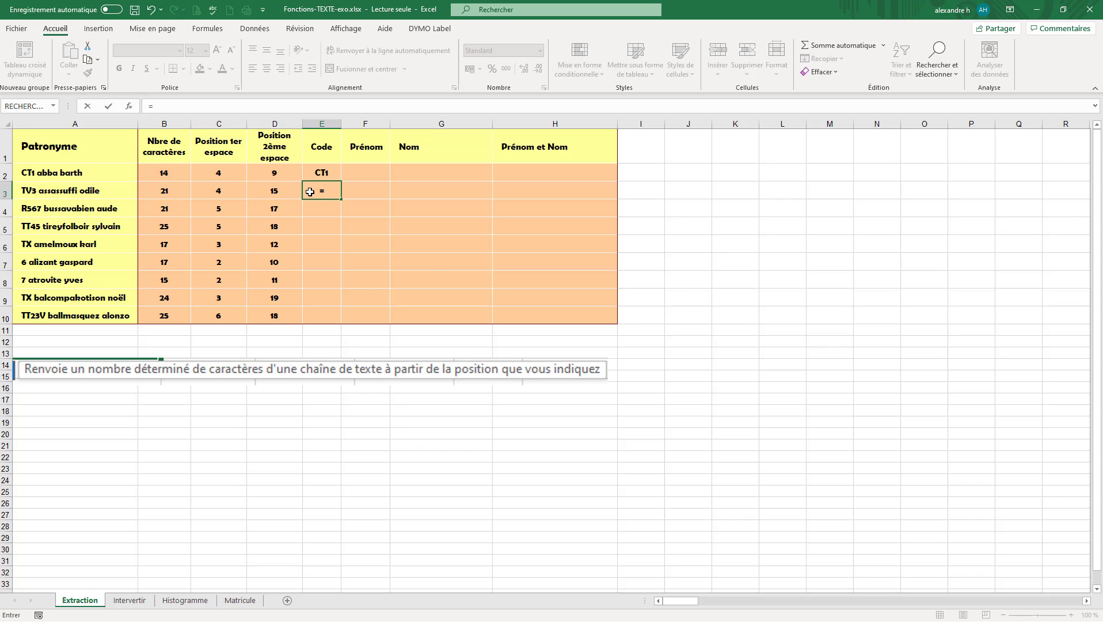
pyautogui.write('st')
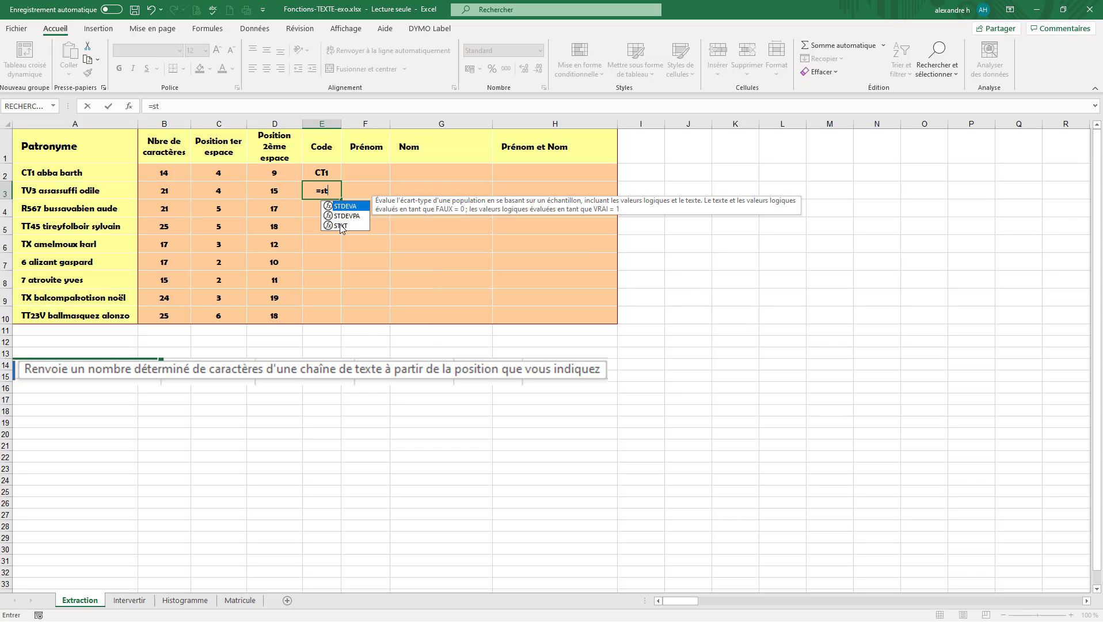
pyautogui.doubleClick(341, 225)
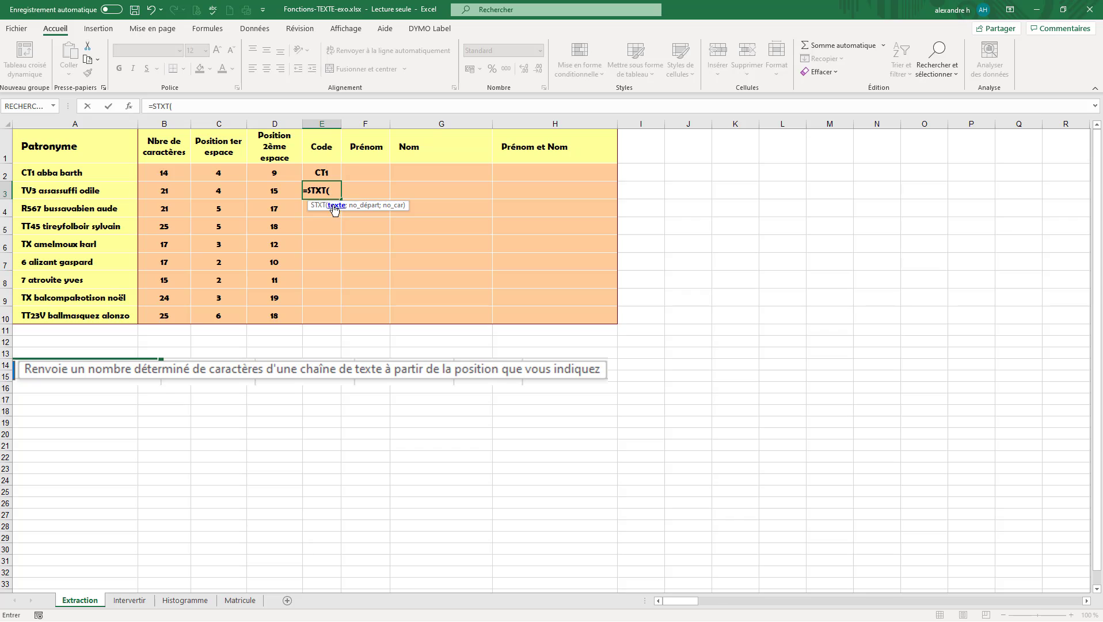
pyautogui.click(74, 191)
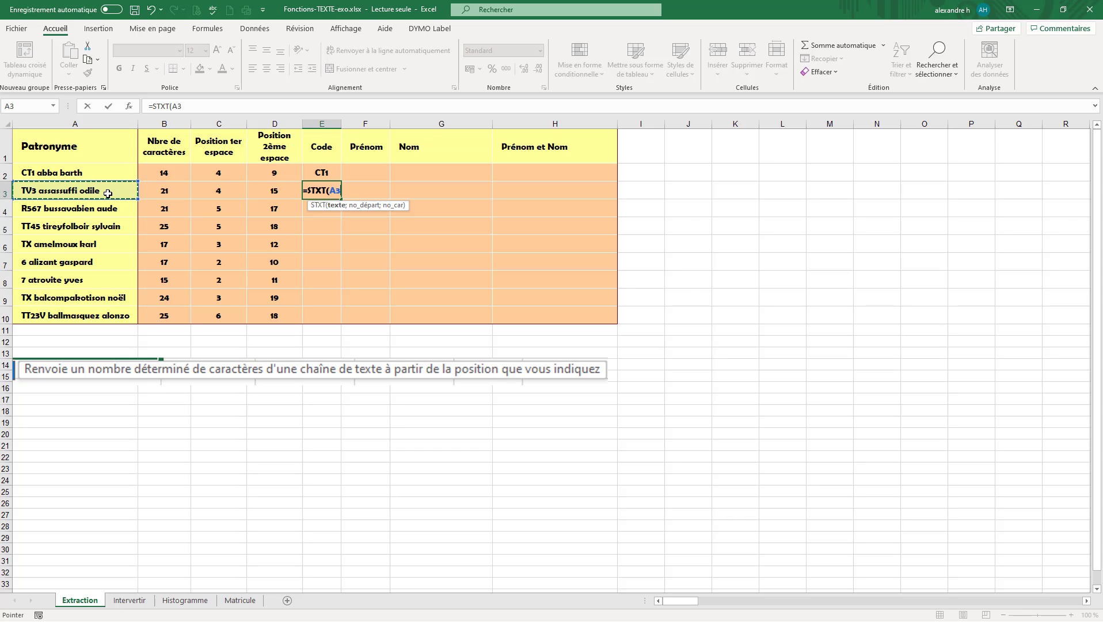
pyautogui.write(';')
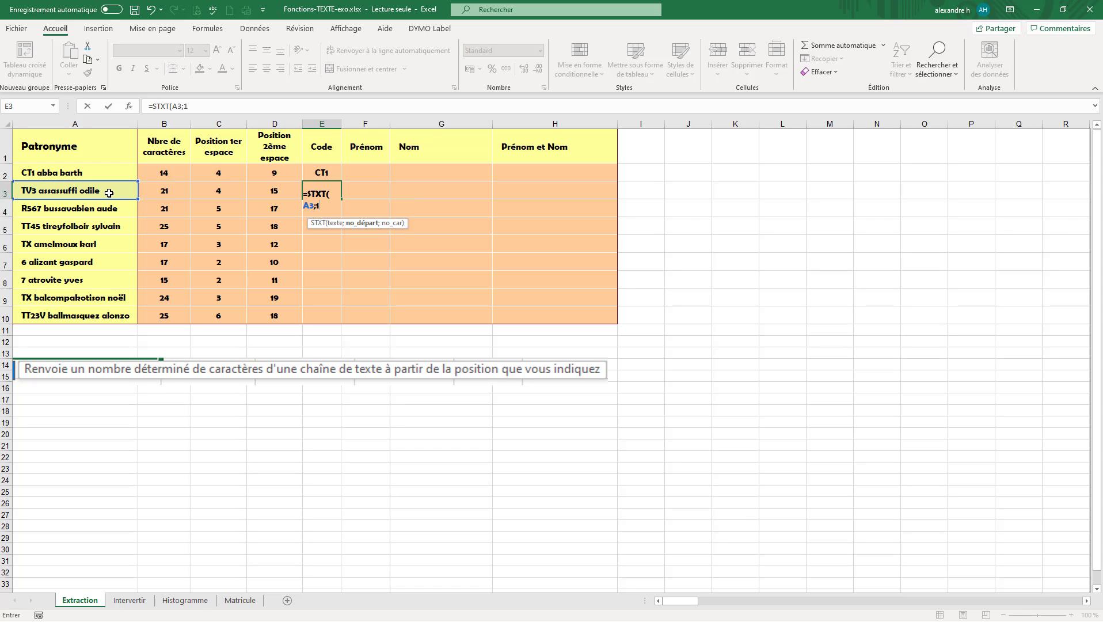
pyautogui.write('1;')
pyautogui.click(221, 191)
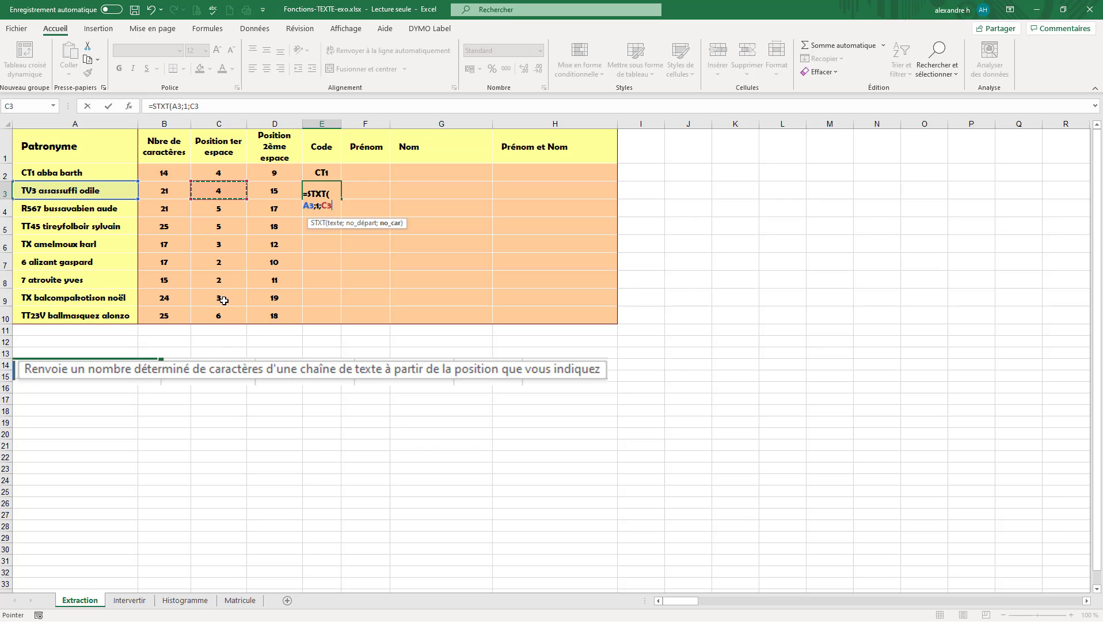
pyautogui.write(')')
pyautogui.press('Return')
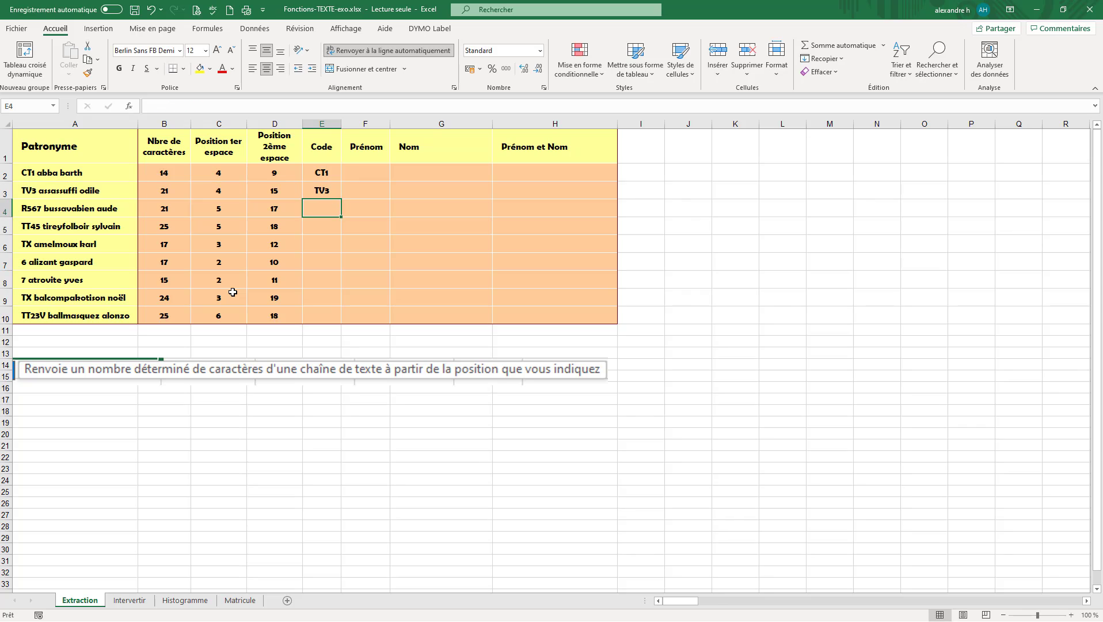
# Fill the code formula in E3 down the Code column through E10
pyautogui.click(336, 192)
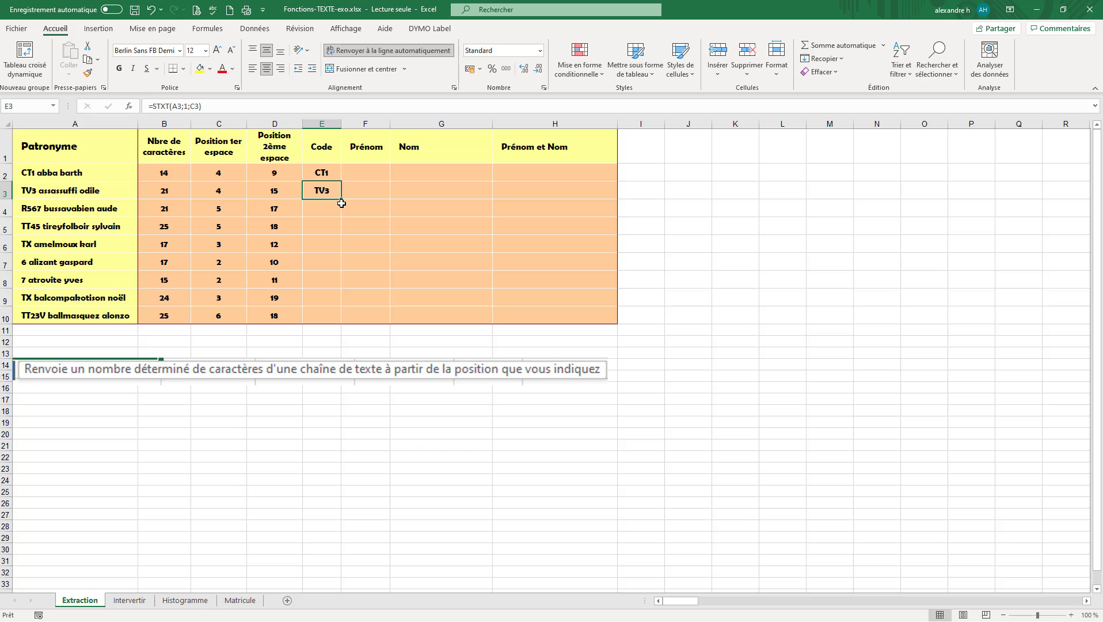
pyautogui.moveTo(341, 198); pyautogui.dragTo(344, 320)
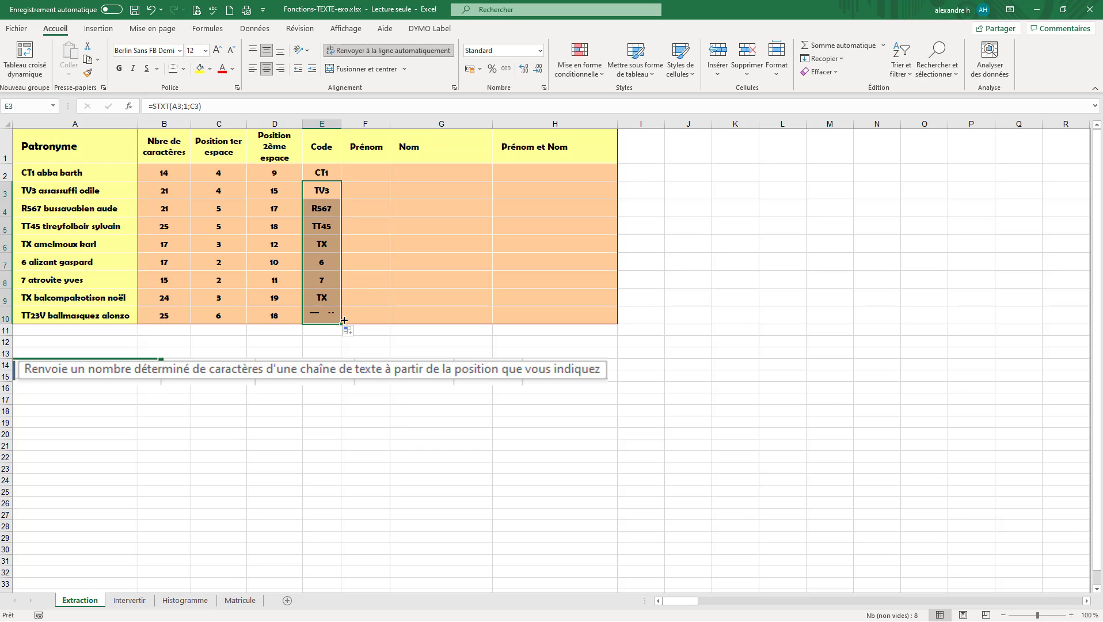
pyautogui.click(338, 194)
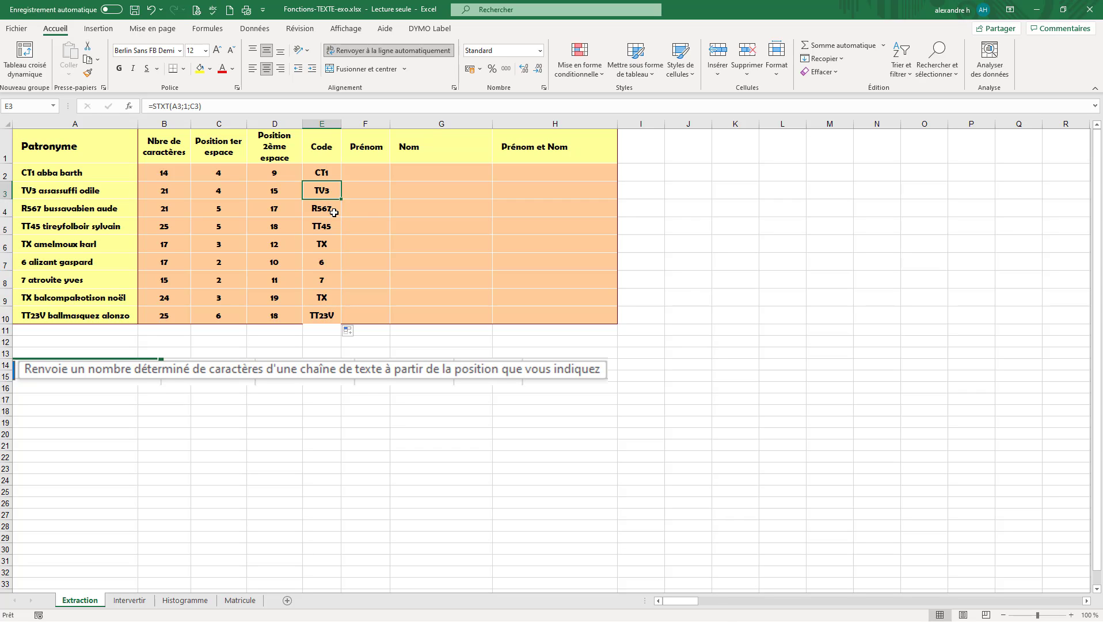
# Compare the extracted codes with the Patronyme entries and review the first-space position formula in C2
pyautogui.click(333, 213)
pyautogui.click(42, 216)
pyautogui.click(38, 232)
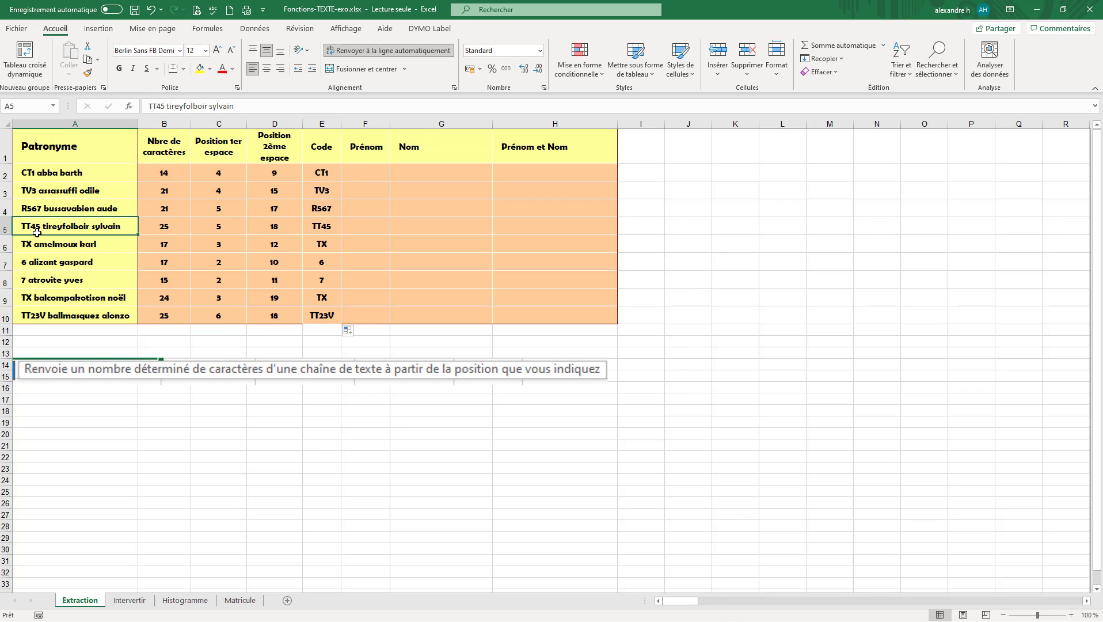
pyautogui.click(38, 244)
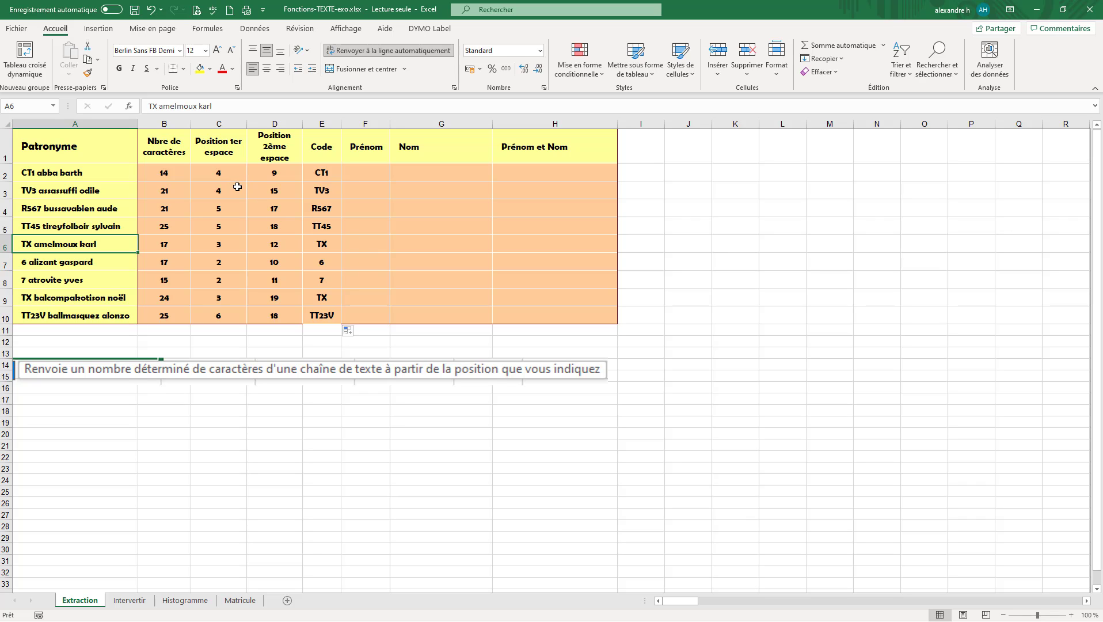
pyautogui.click(221, 162)
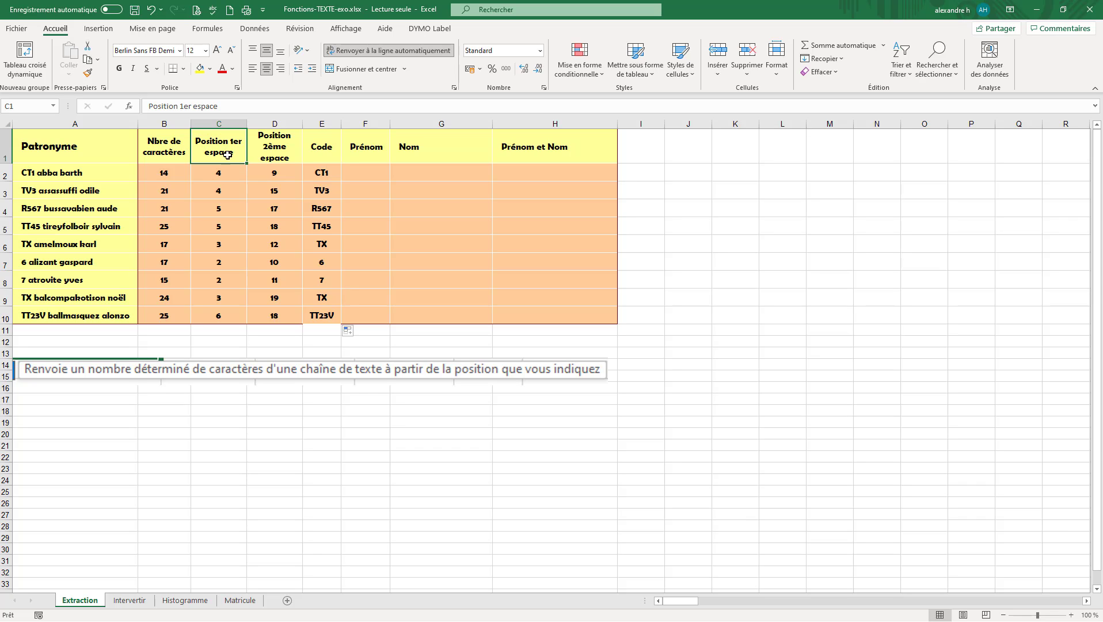
pyautogui.click(218, 173)
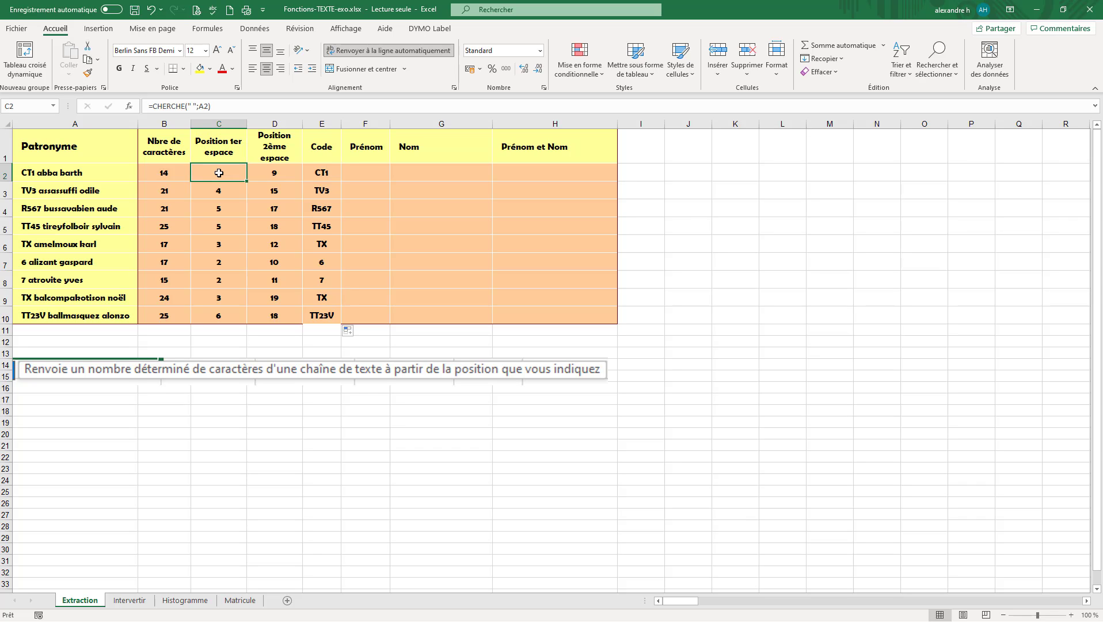